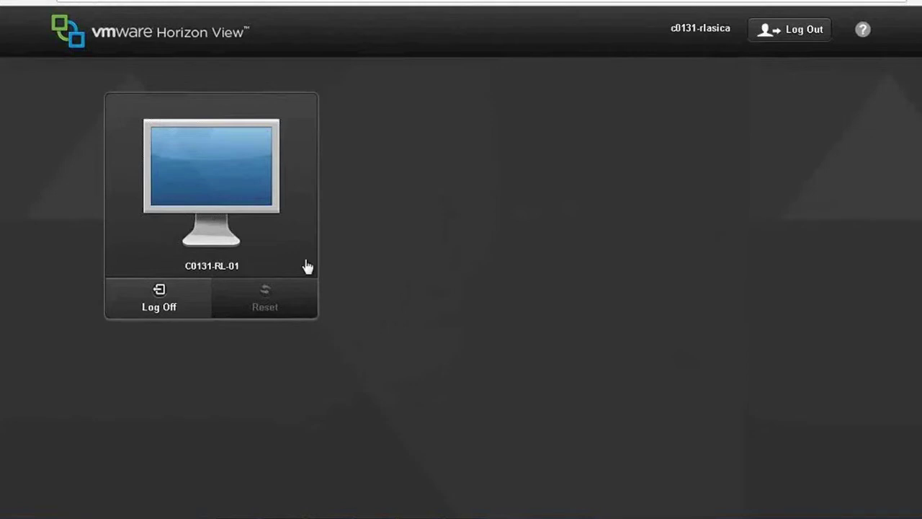
Step: Connect to the C0131-RL-01 remote desktop from VMware Horizon View
click(225, 225)
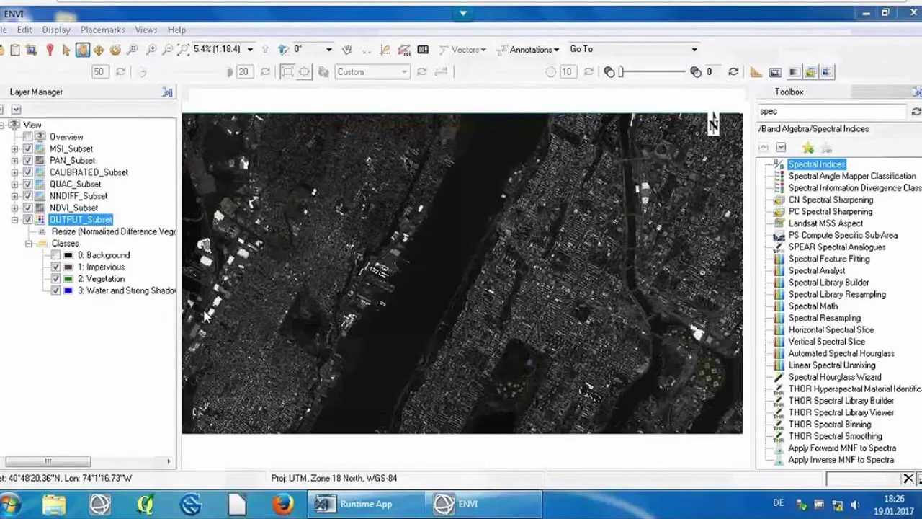
key(alt+f)
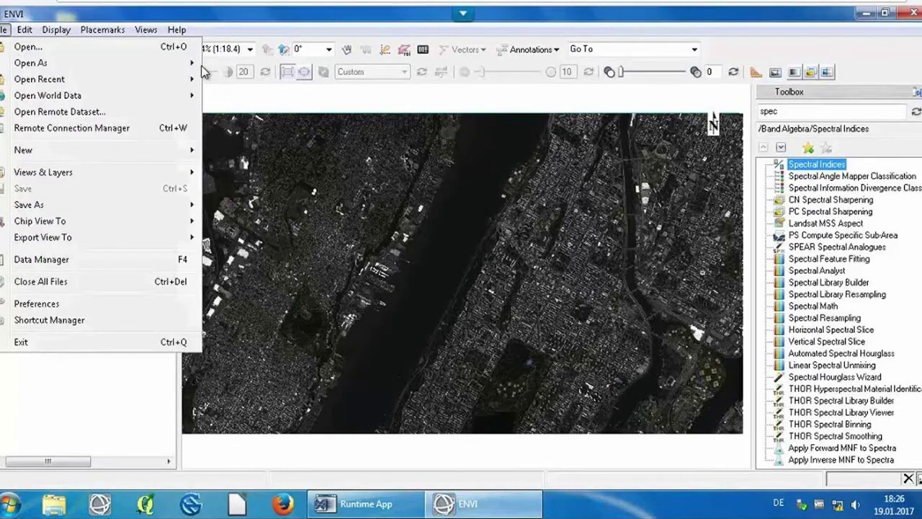
mouse_move(184, 63)
mouse_move(323, 66)
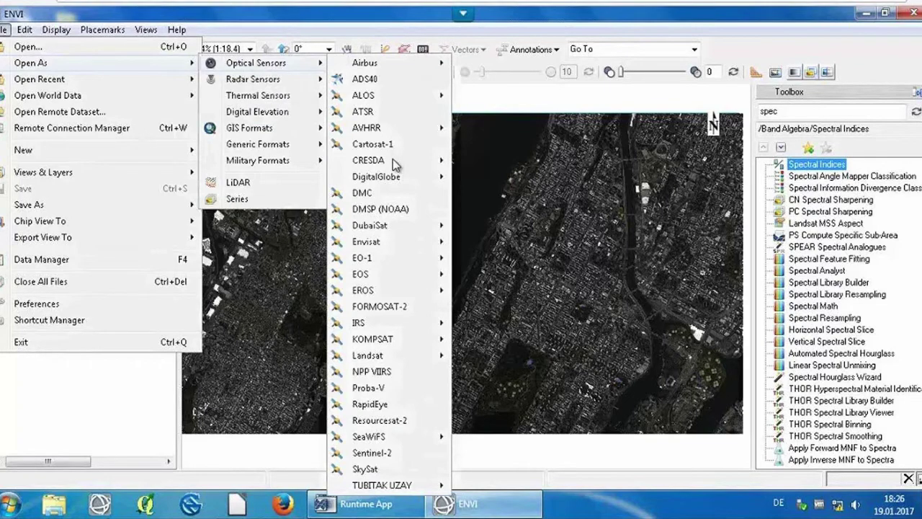
mouse_move(404, 339)
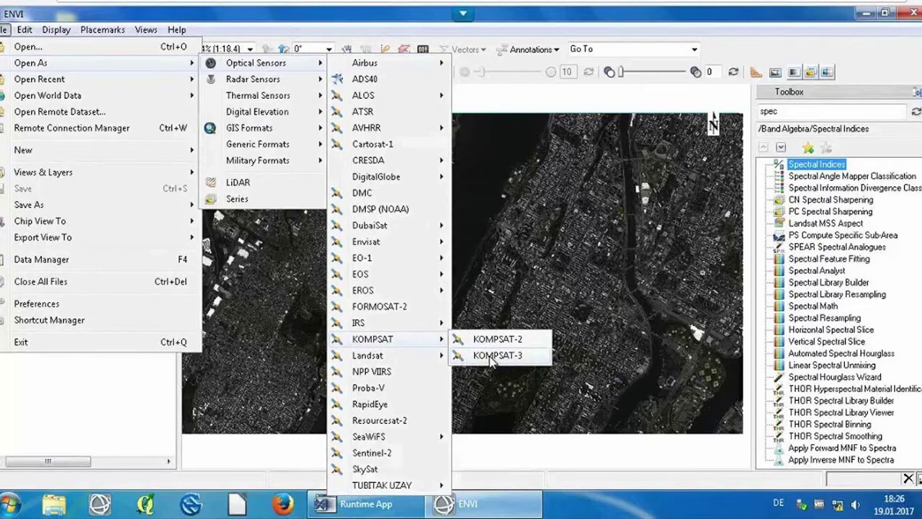
click(492, 355)
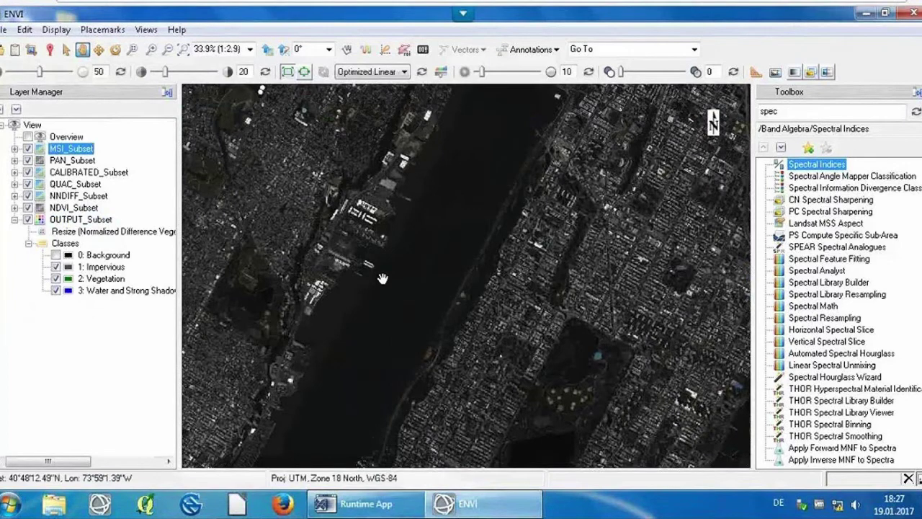
right_click(74, 148)
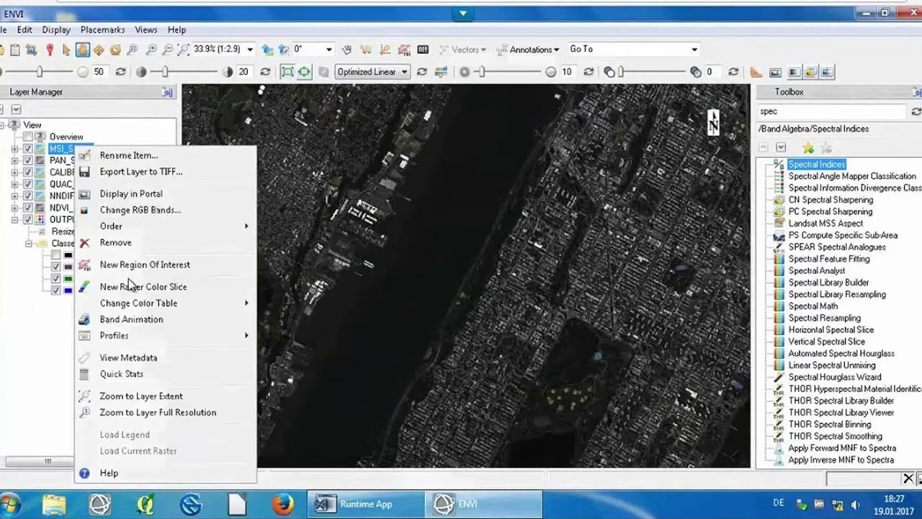
click(207, 359)
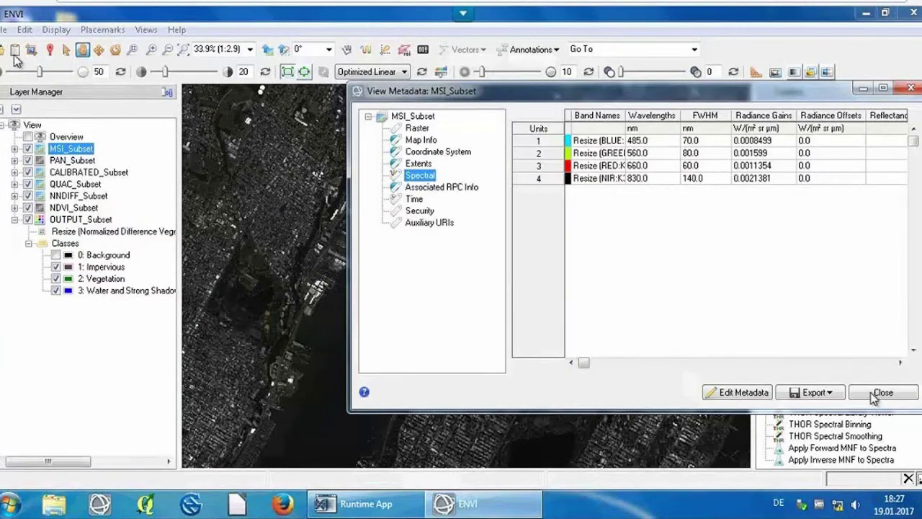
click(874, 398)
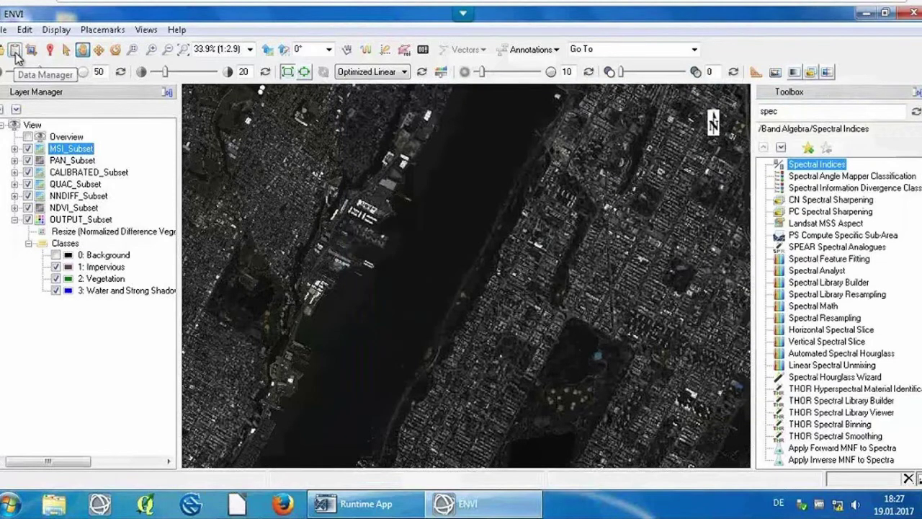
click(15, 52)
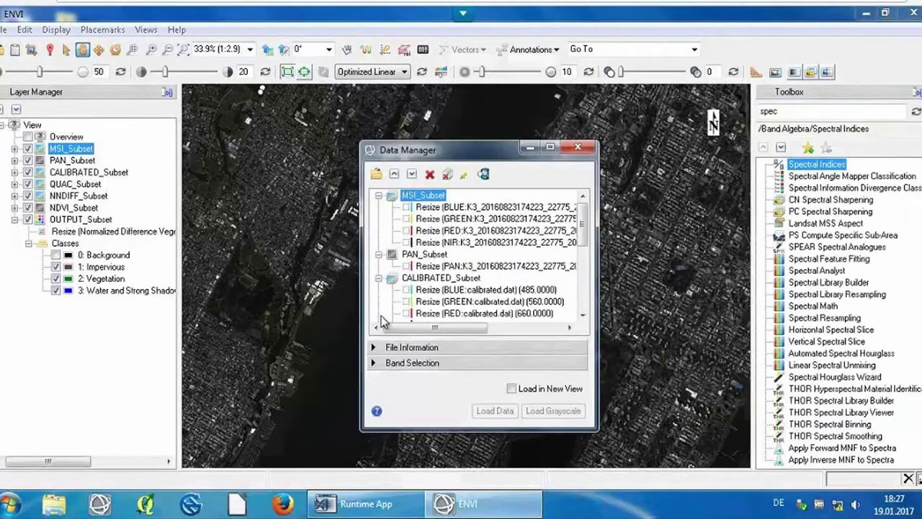
click(389, 347)
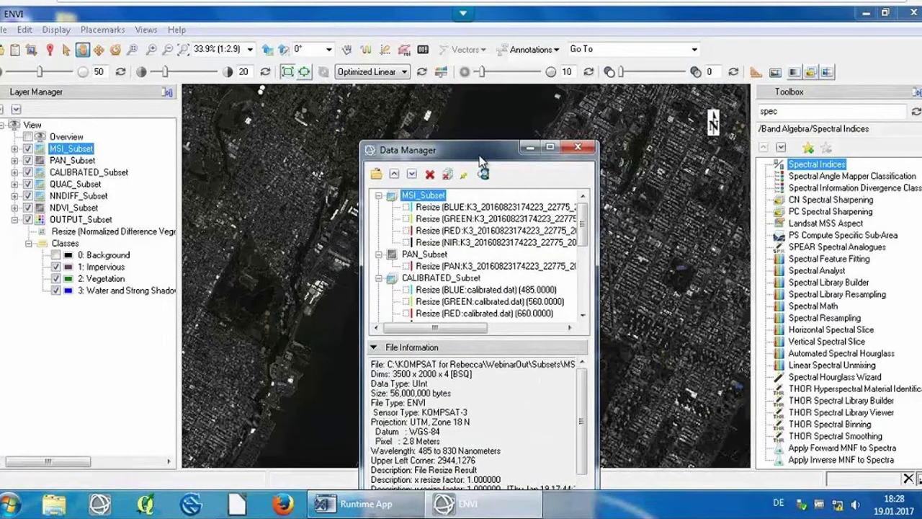
click(578, 147)
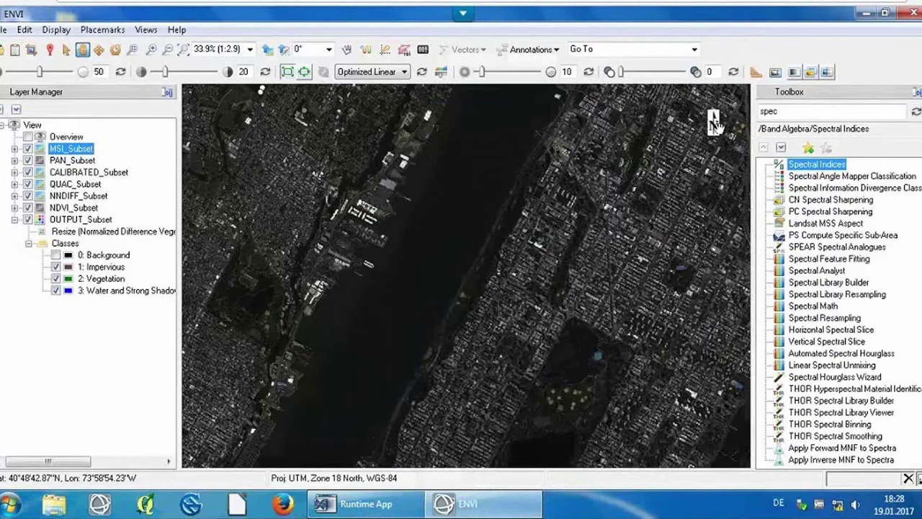
Step: Clear the Toolbox search and expand the Classification, Filter, Feature Extraction and Change Detection folders
double_click(789, 116)
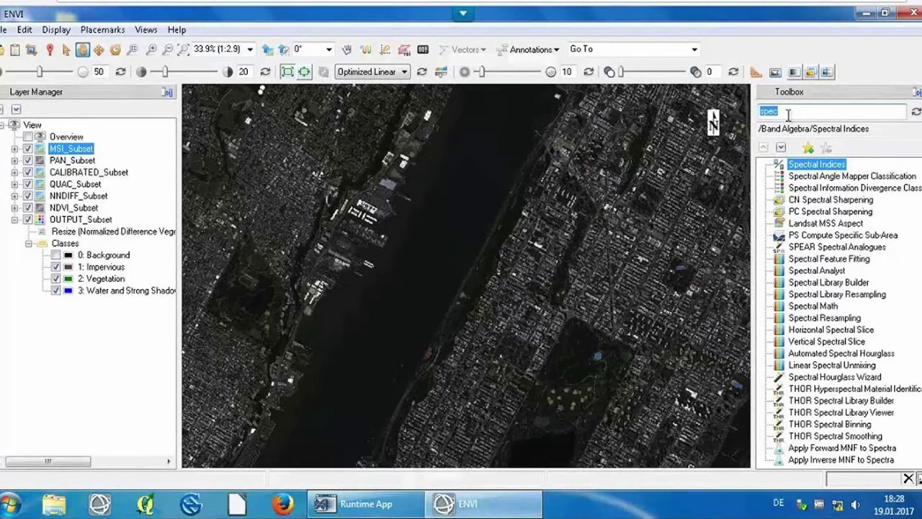
key(BackSpace)
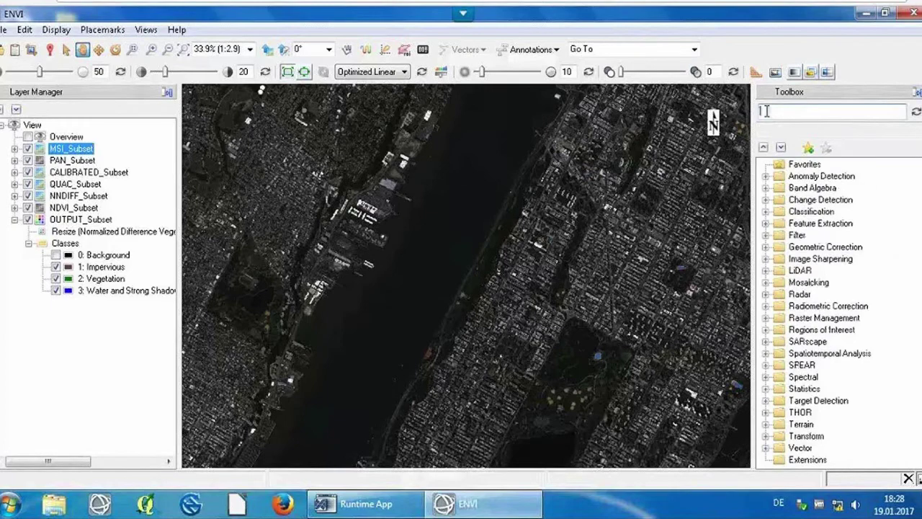
click(765, 212)
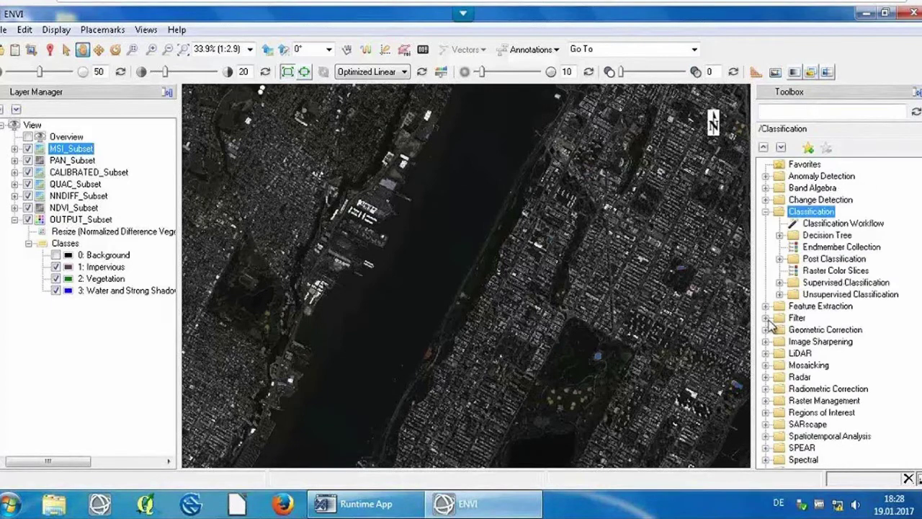
click(766, 317)
click(765, 282)
click(765, 176)
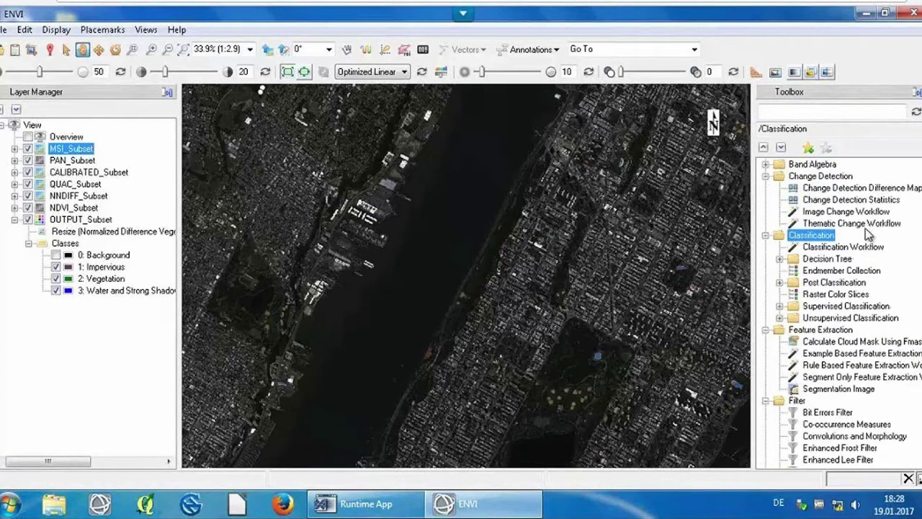
Step: Search the Toolbox for calibration and launch the Radiometric Calibration tool
click(795, 110)
text(d)
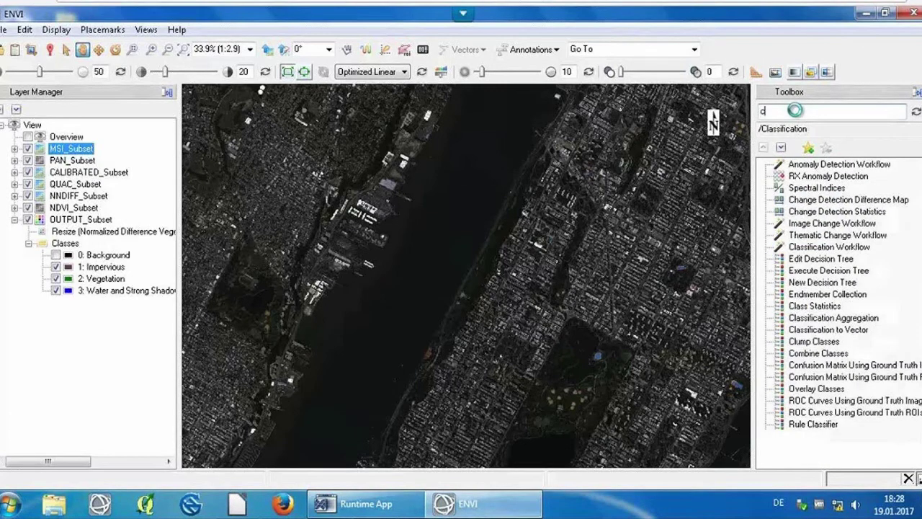
text(alib)
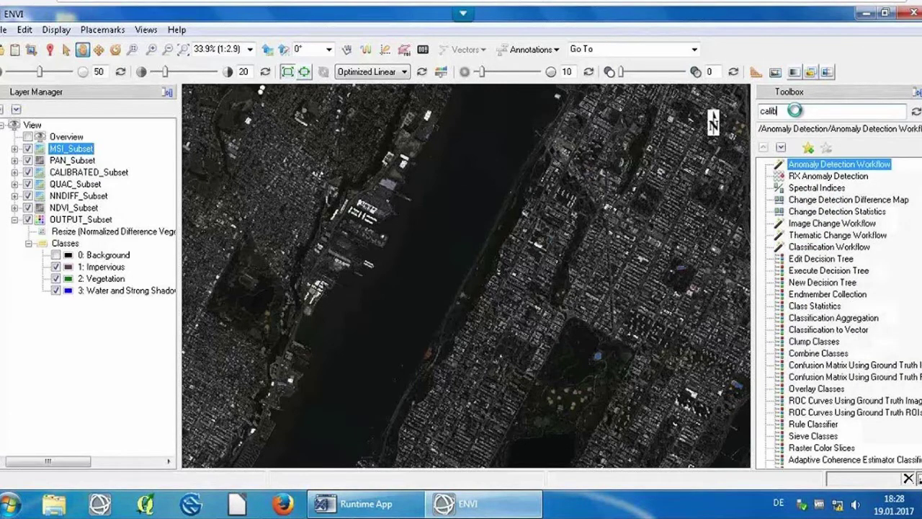
text(r)
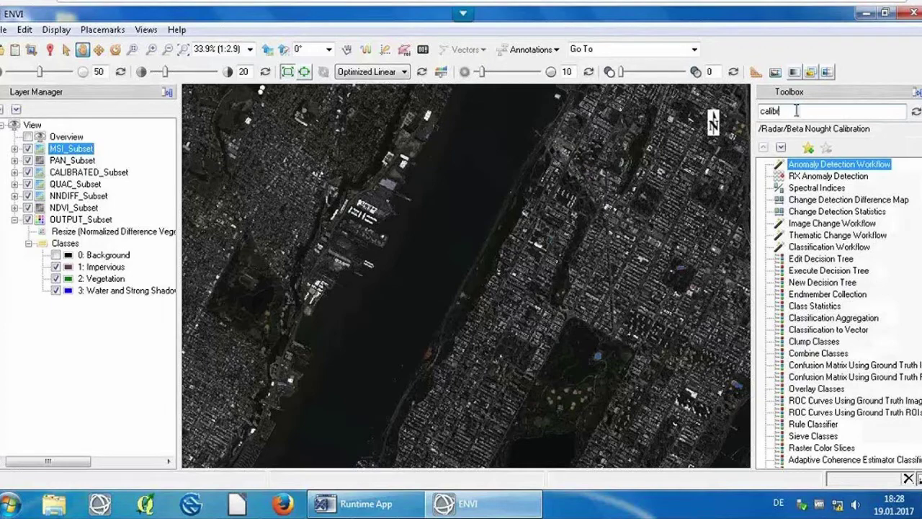
text(a)
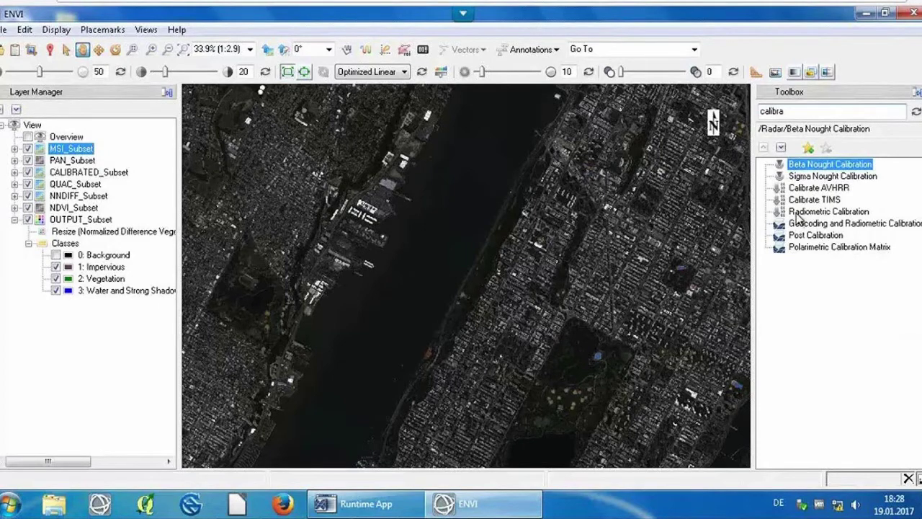
double_click(797, 212)
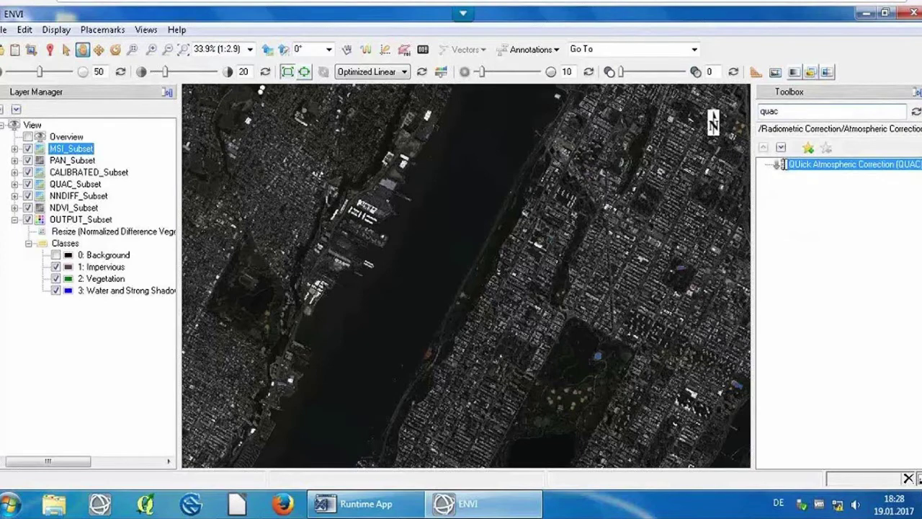
Step: Run QUick Atmospheric Correction (QUAC) with CALIBRATED_Subset as the input image
double_click(783, 164)
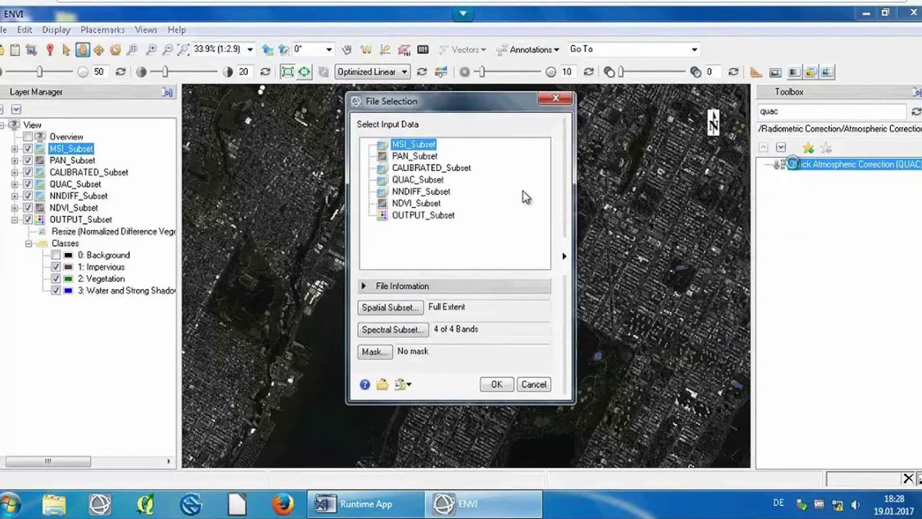
click(430, 167)
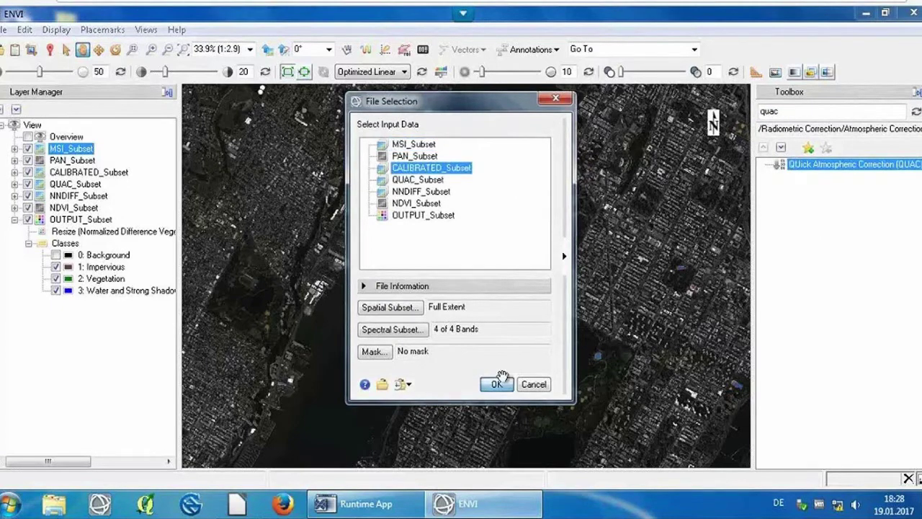
click(497, 383)
double_click(789, 113)
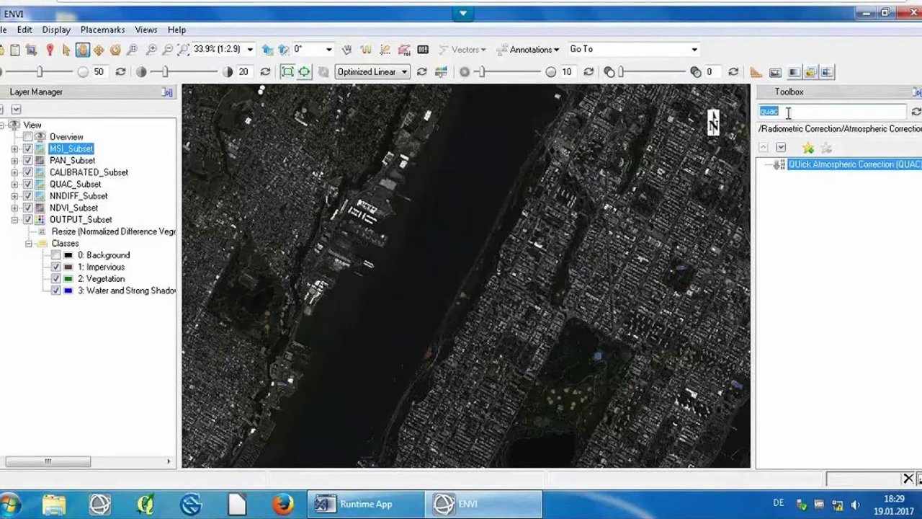
Step: Launch NNDiffuse Pan Sharpening from the Toolbox search, then select the PAN_Subset layer
text(r)
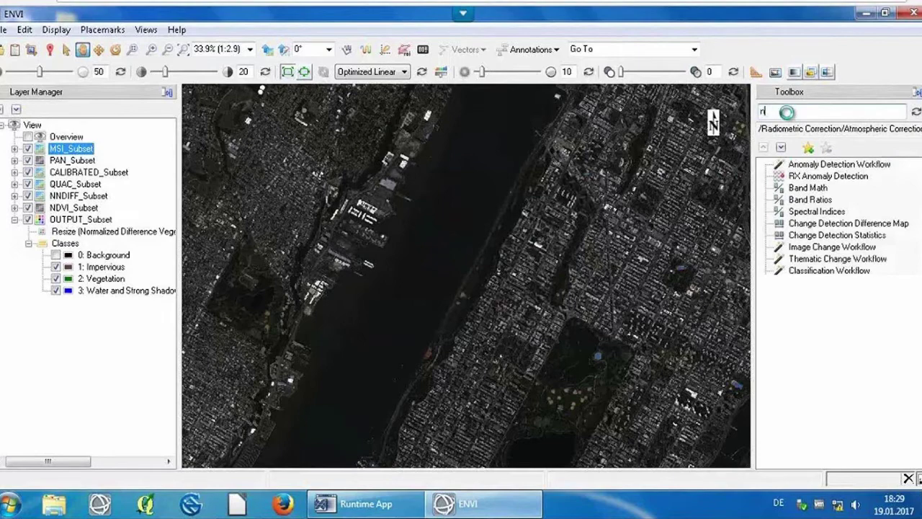
text(n di)
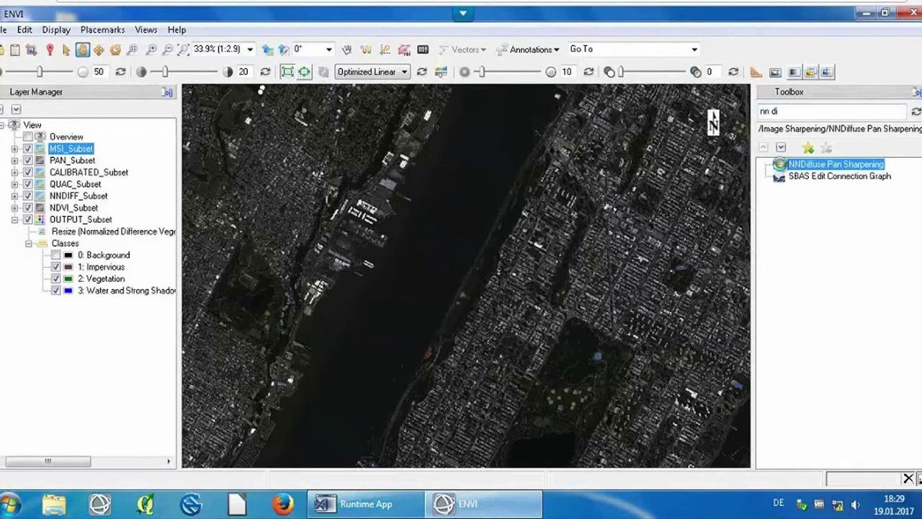
key(Return)
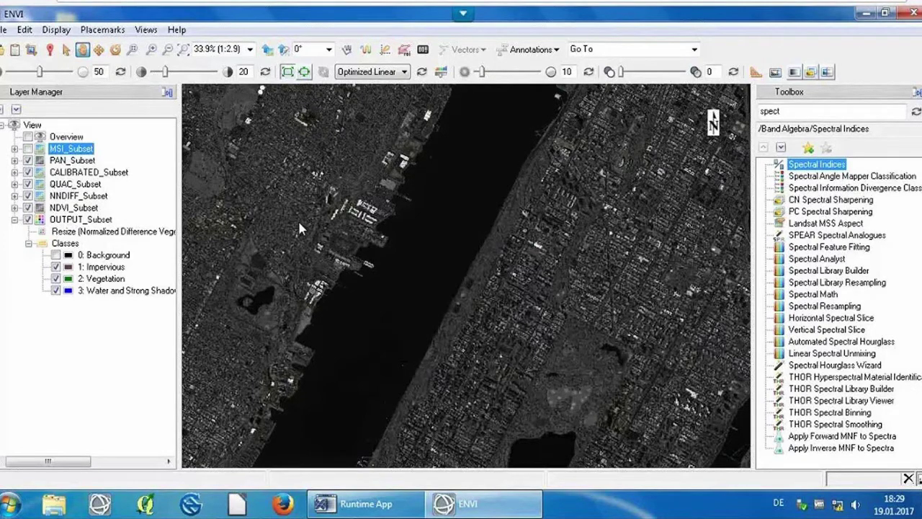
click(287, 218)
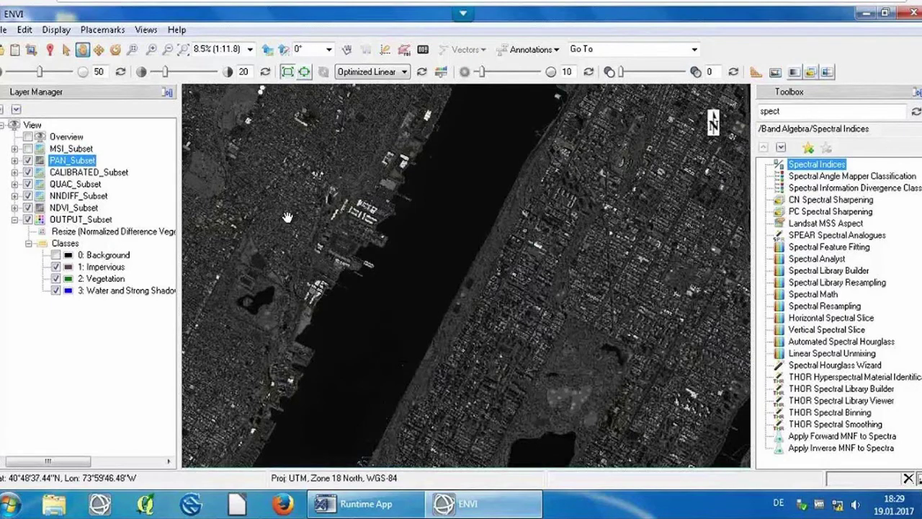
Step: Zoom in on the piers, toggle MSI_Subset off and back on, and make it the active layer
scroll(287, 218, up, 1)
scroll(287, 218, up, 5)
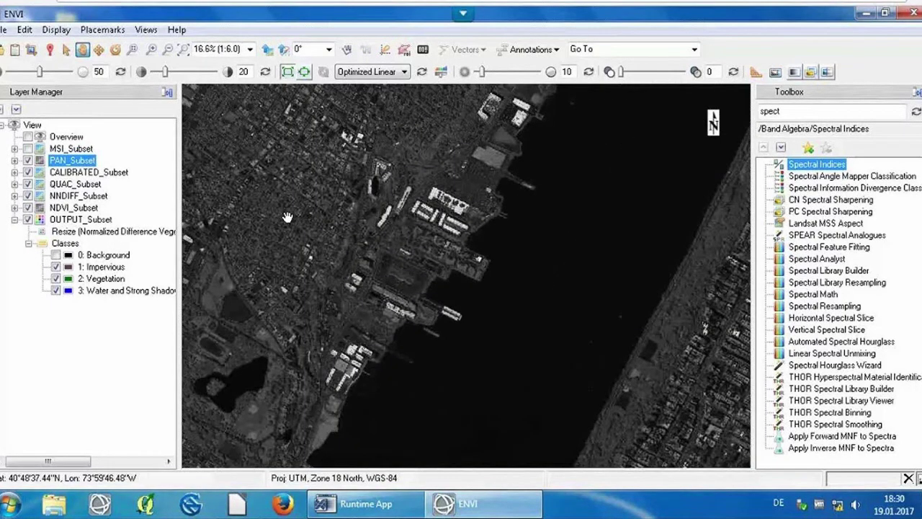
click(27, 149)
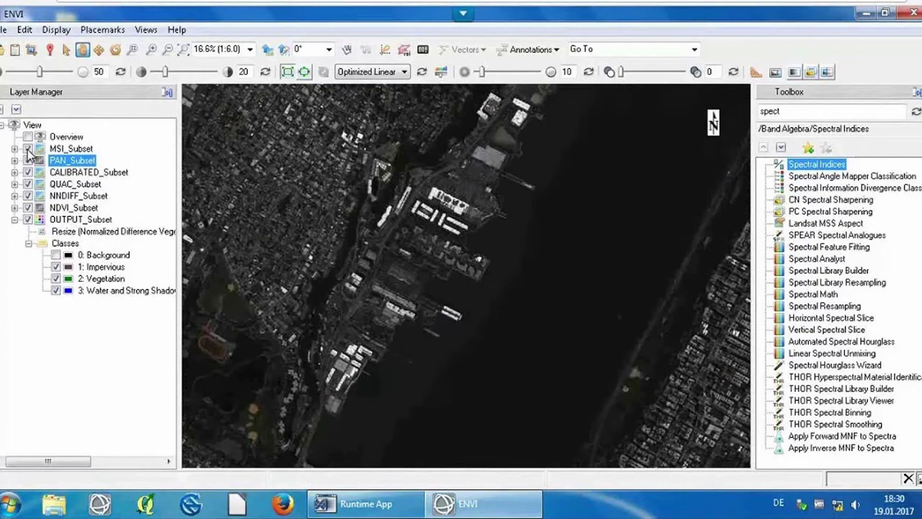
click(28, 149)
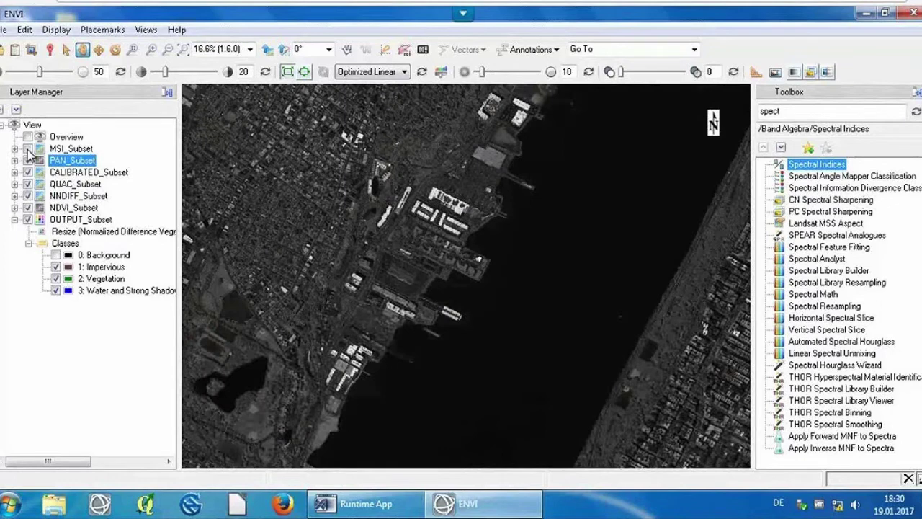
key(Escape)
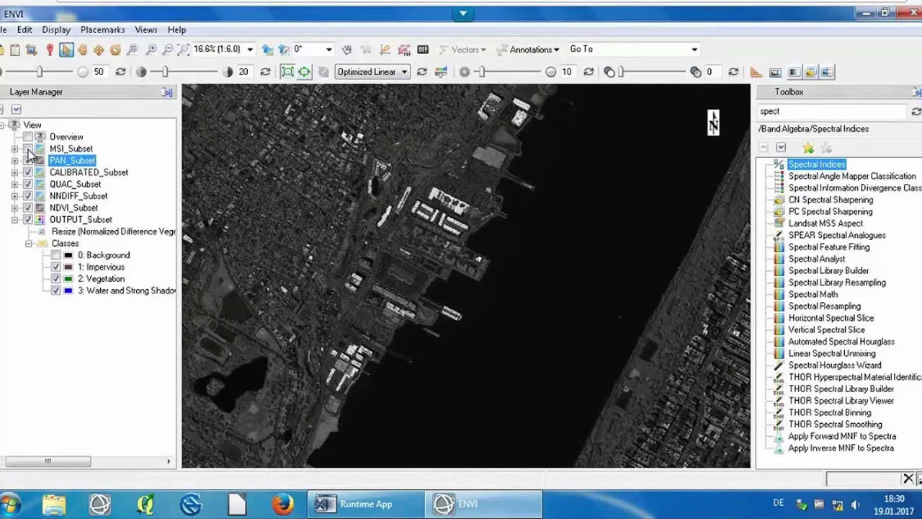
click(28, 149)
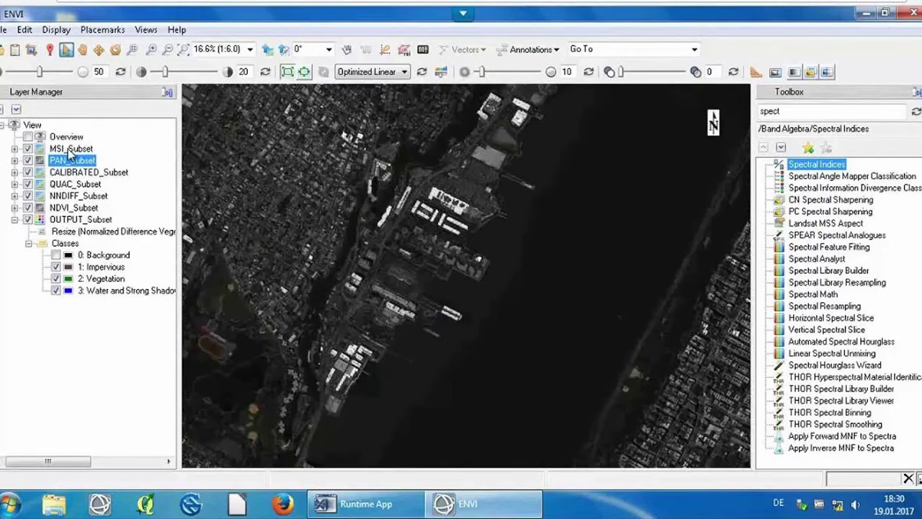
click(69, 149)
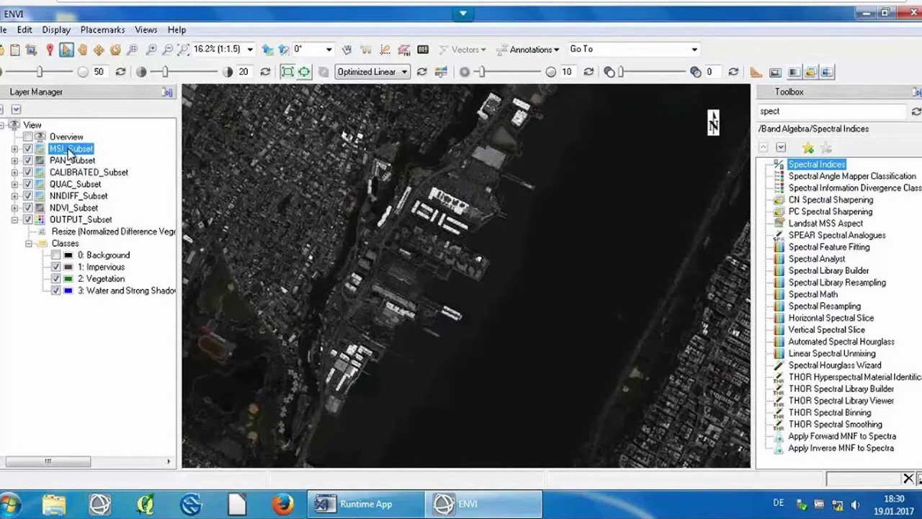
right_click(69, 151)
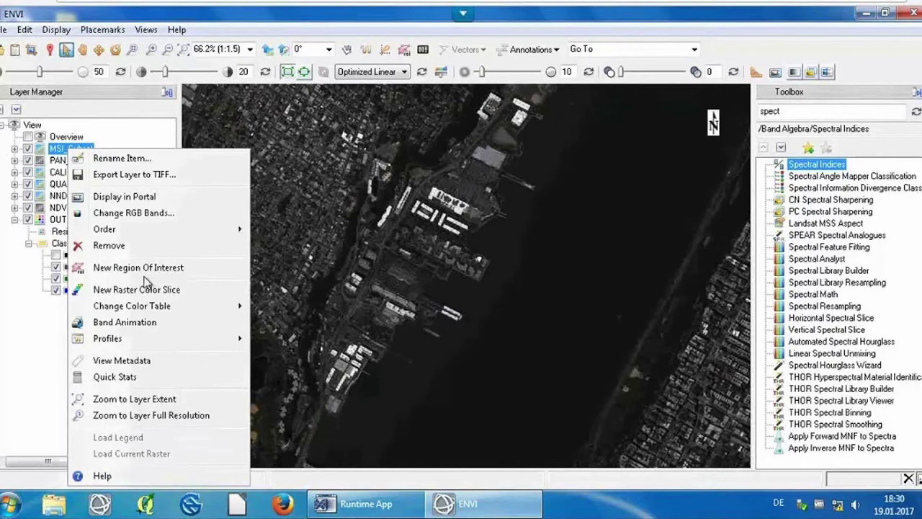
mouse_move(166, 338)
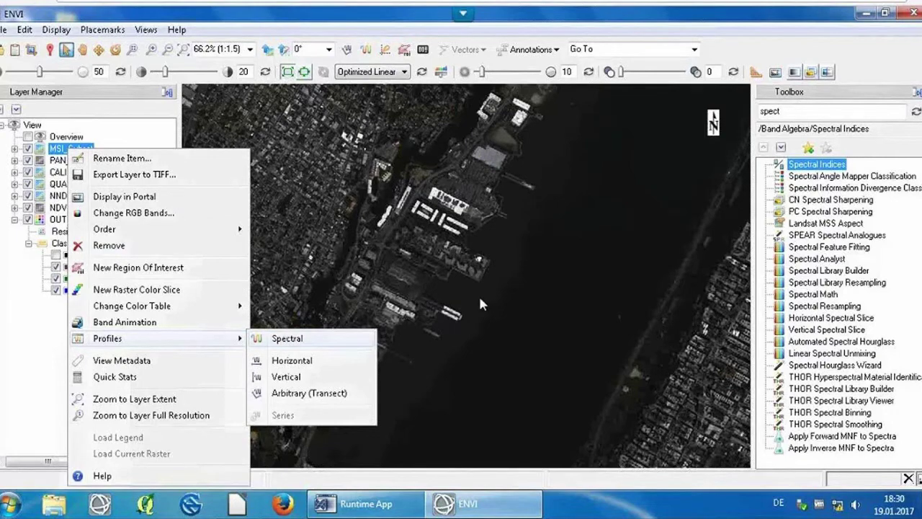
key(Return)
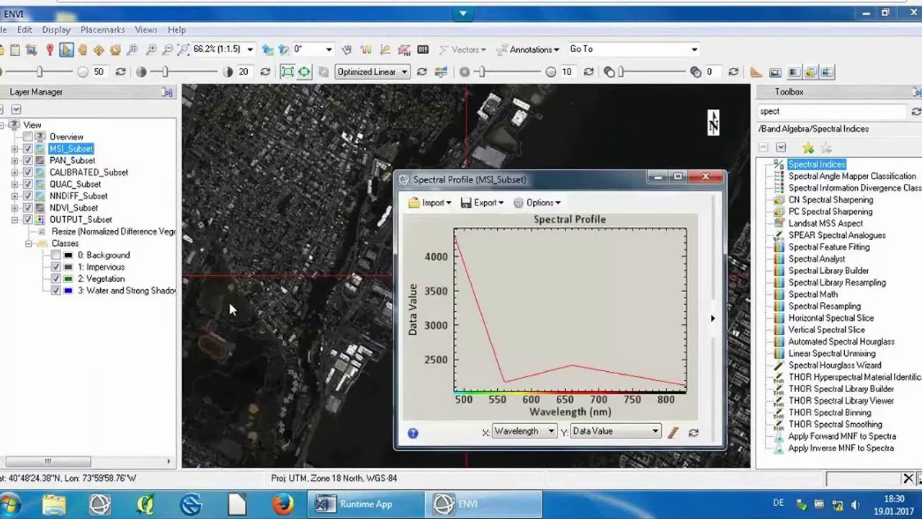
click(231, 304)
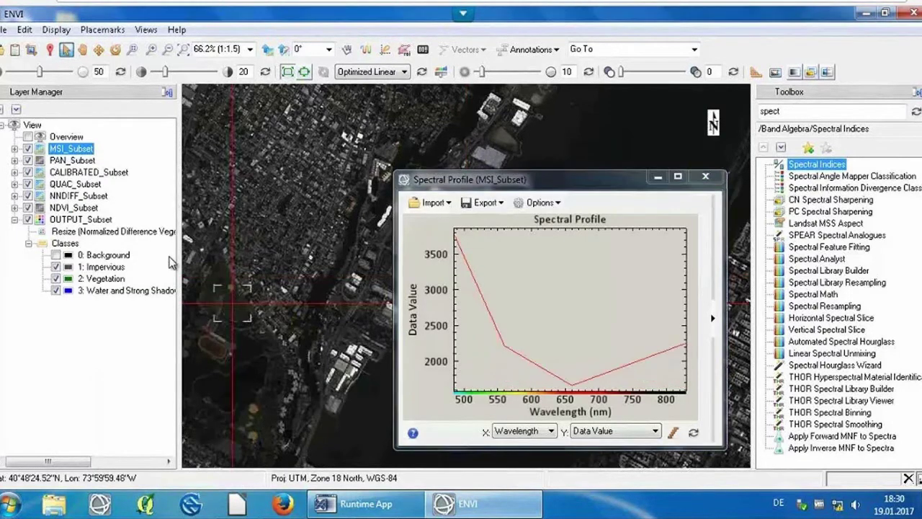
click(65, 197)
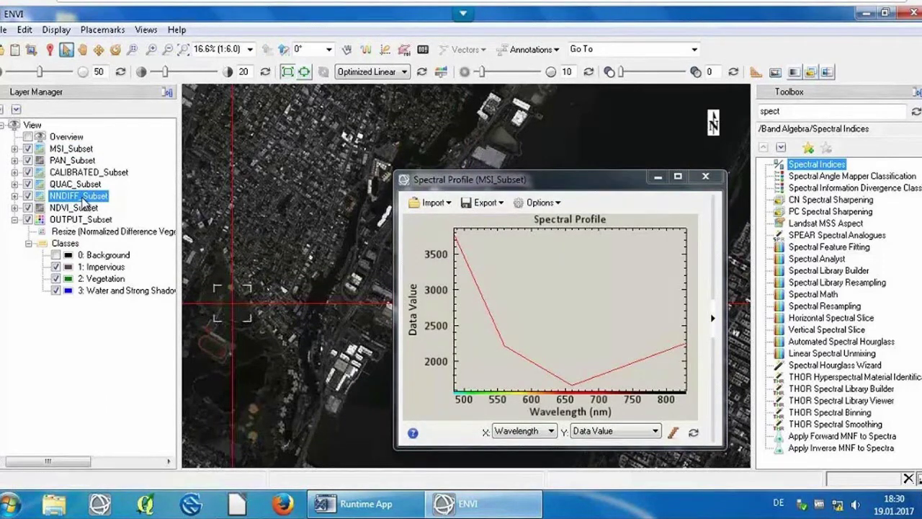
right_click(63, 201)
mouse_move(216, 342)
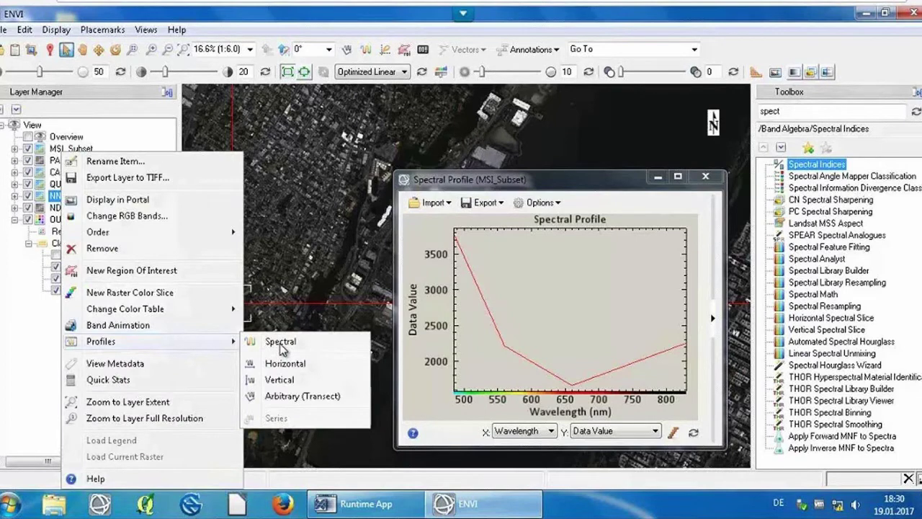
click(281, 344)
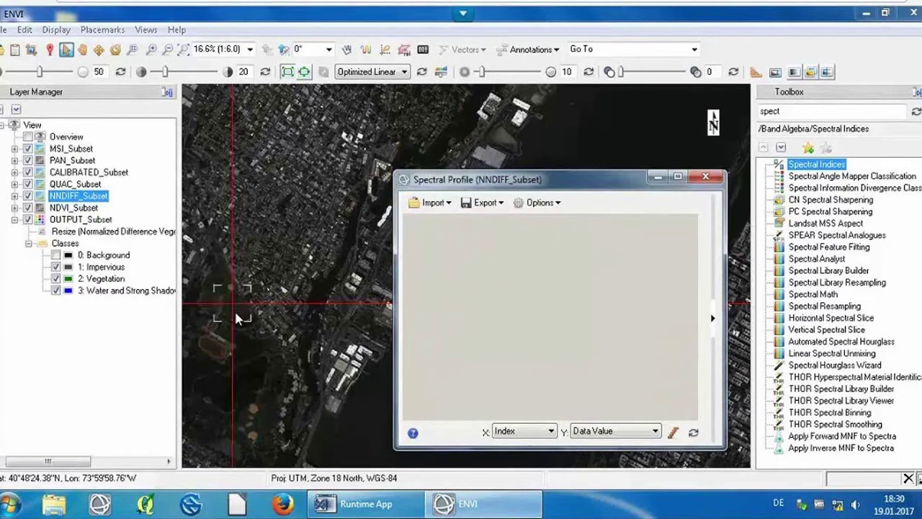
click(235, 311)
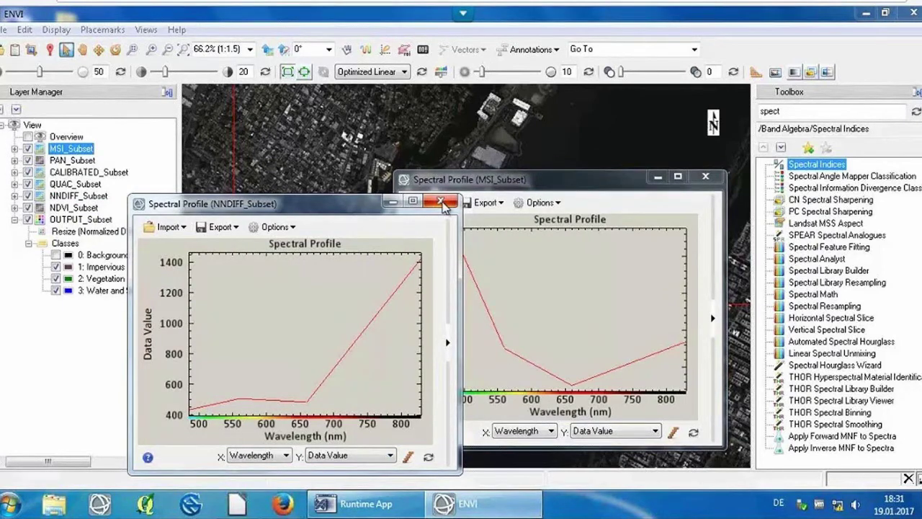
click(440, 202)
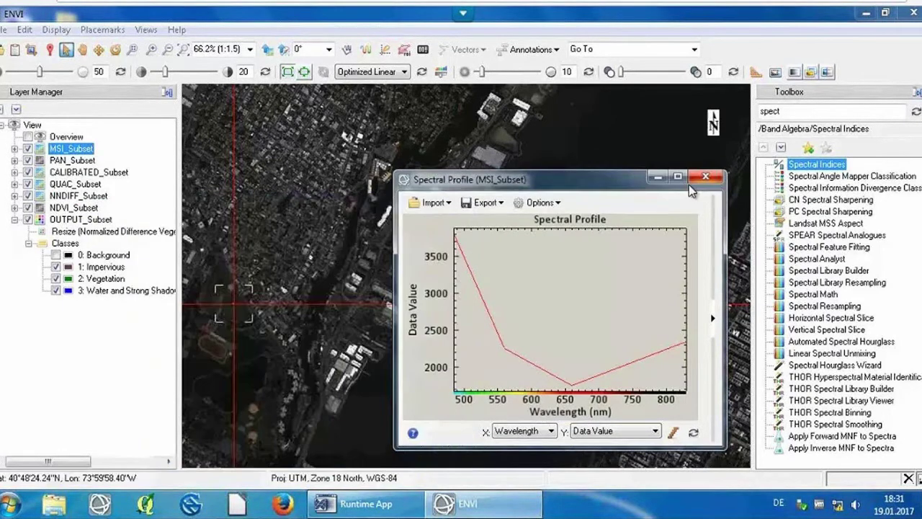
click(696, 178)
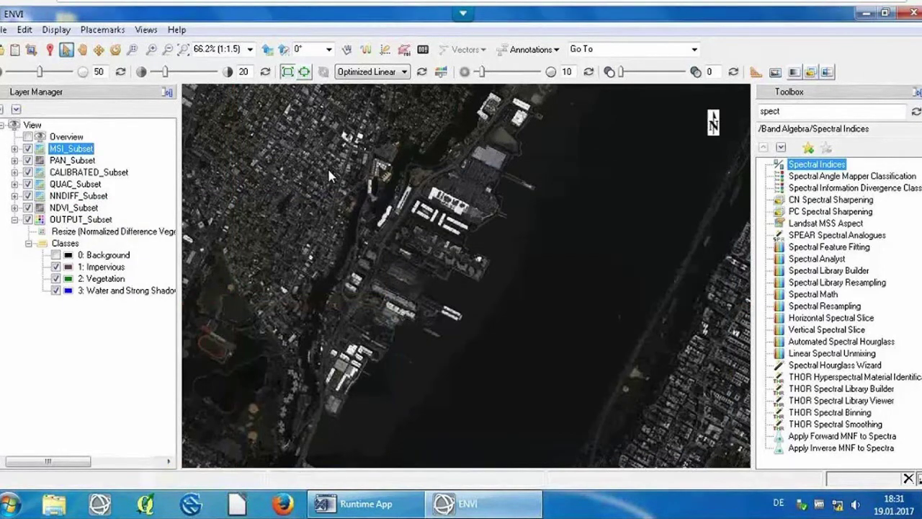
Step: Confirm NNDIFF_Subset as the Spectral Indices input and browse the index list
click(421, 203)
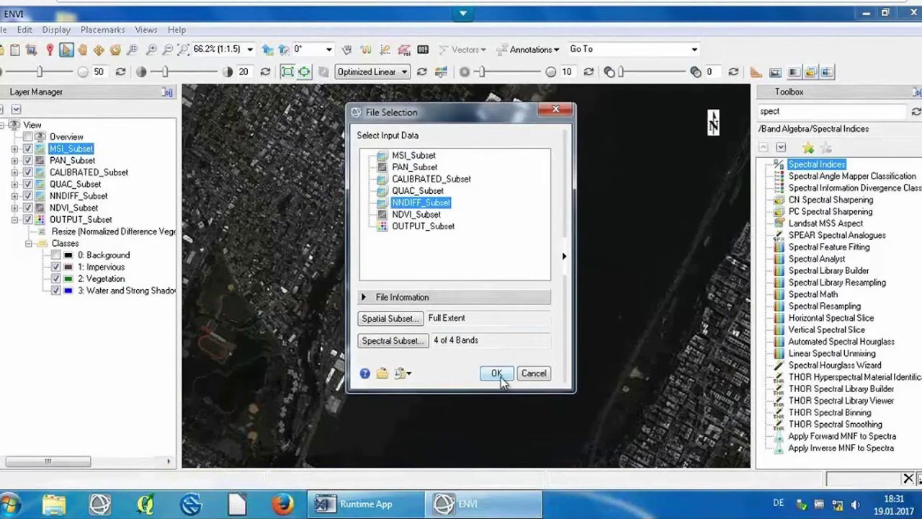
click(496, 373)
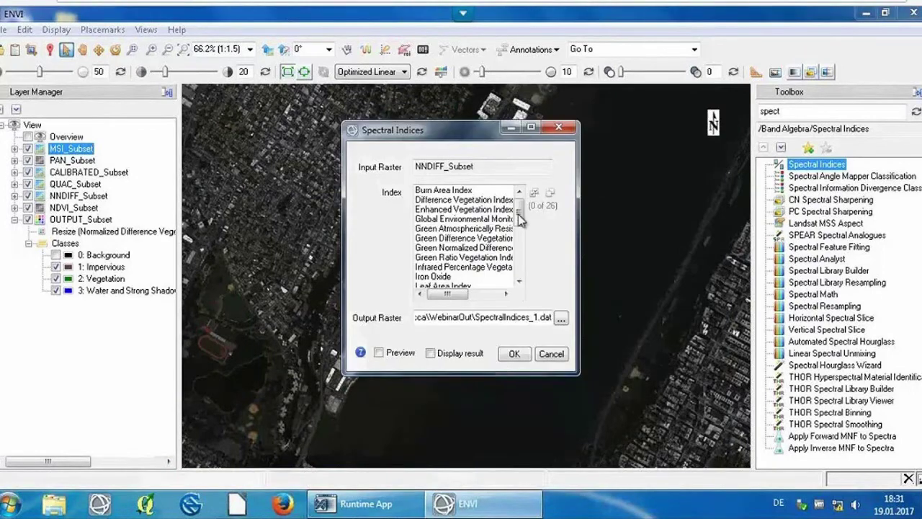
drag(520, 220, 520, 271)
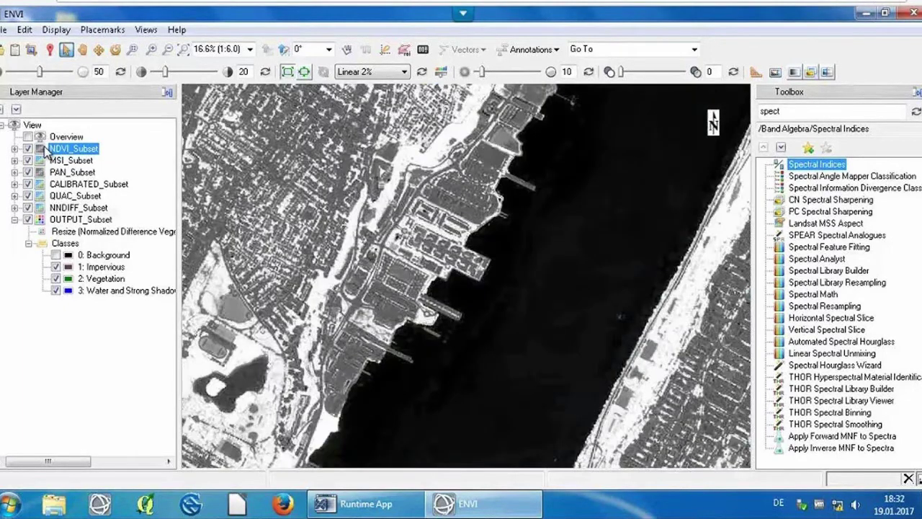
Step: Drag OUTPUT_Subset above NDVI_Subset to the top of the Layer Manager
drag(60, 222, 52, 145)
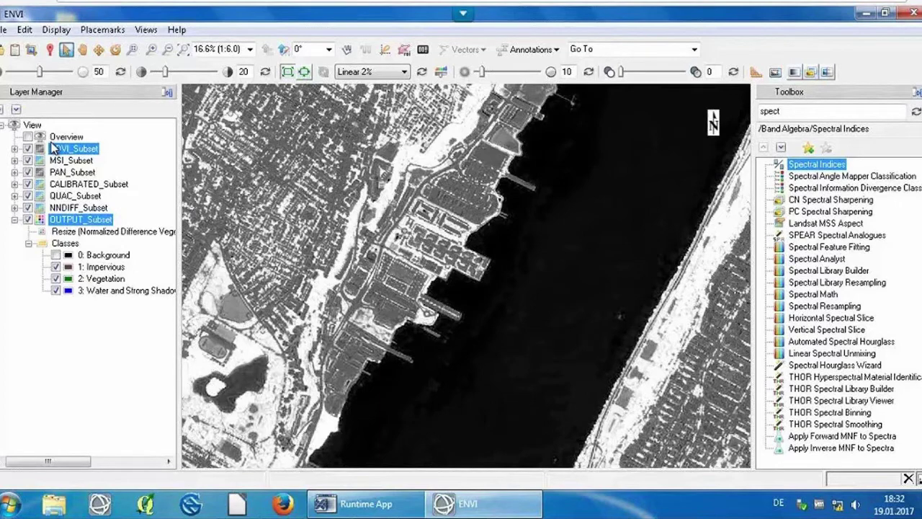
drag(52, 145, 48, 150)
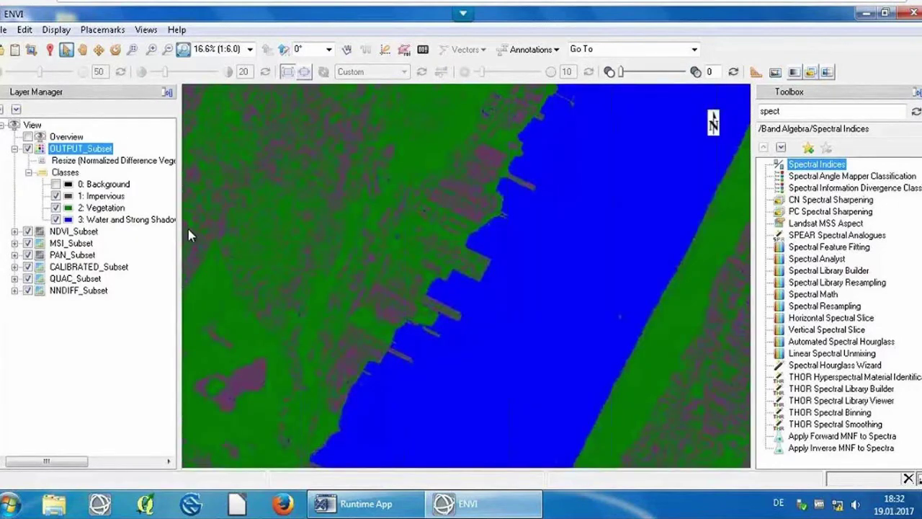
Step: Zoom out, nudge the map slightly left, and zoom back in on the classification
scroll(188, 229, down, 5)
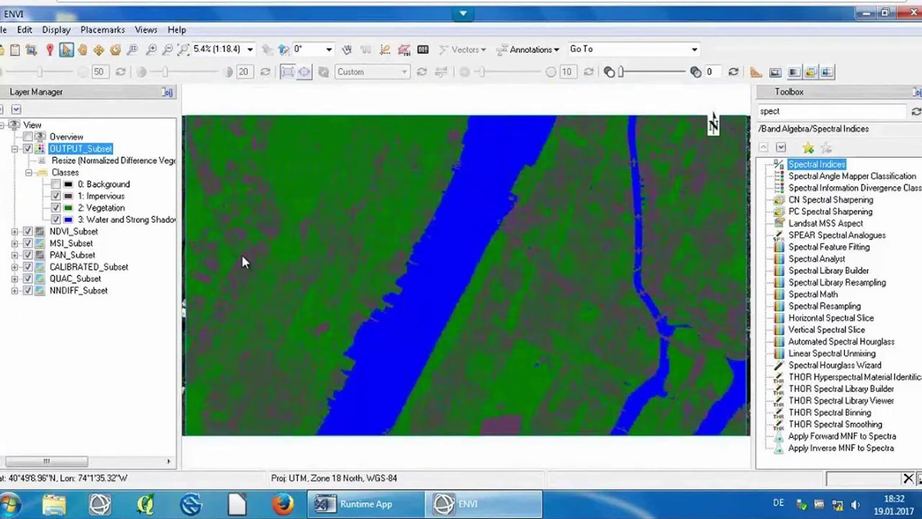
click(82, 49)
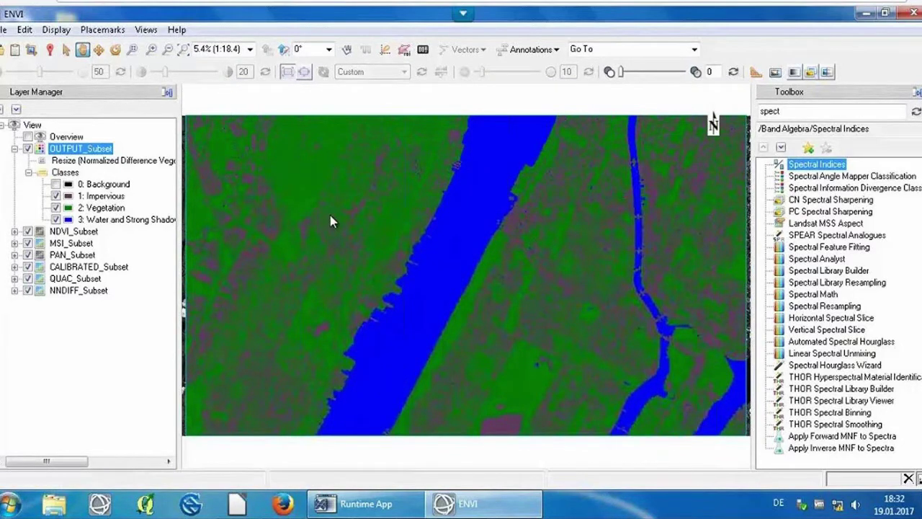
drag(331, 221, 340, 217)
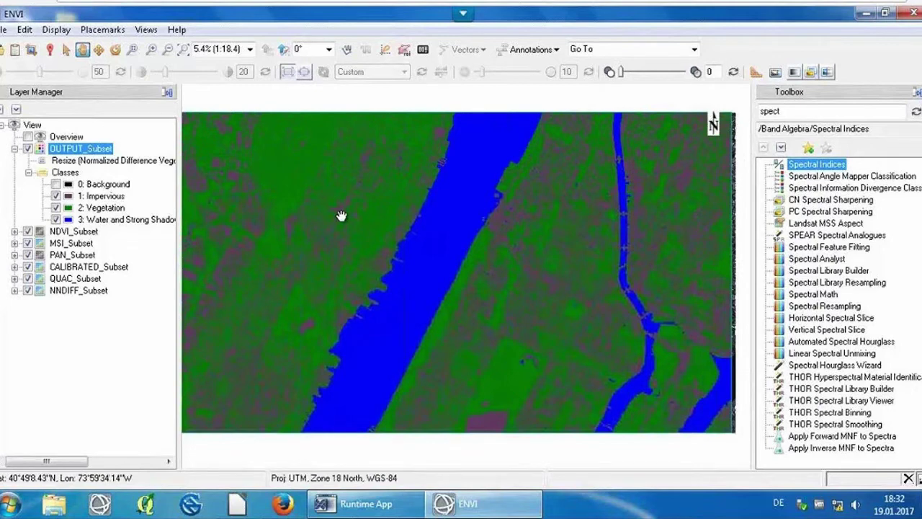
scroll(341, 216, up, 1)
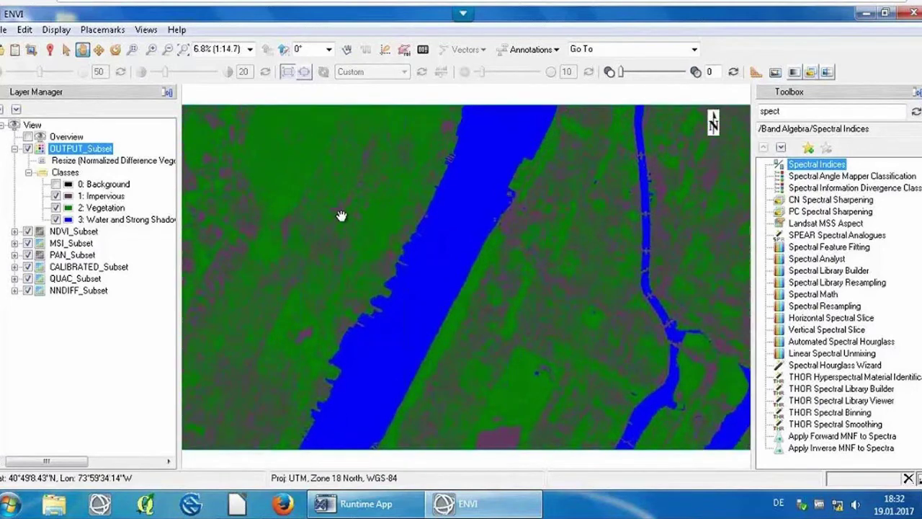